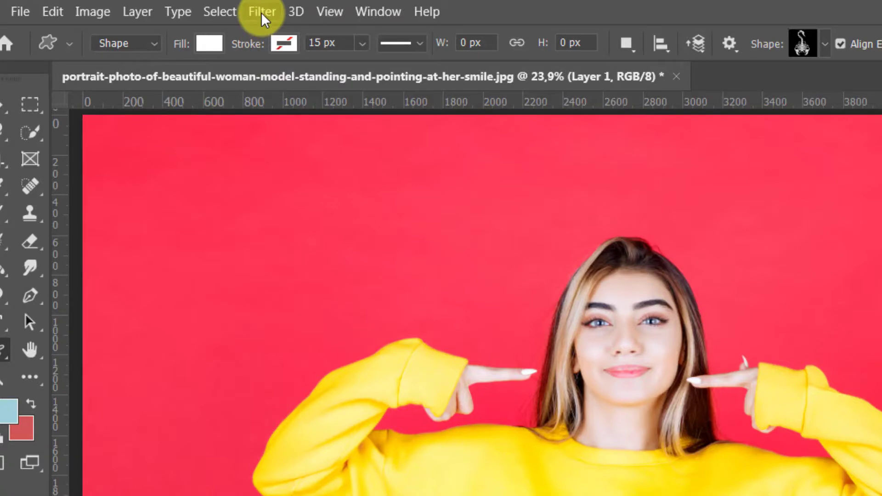
Step: Apply a Gaussian Blur with a 3,0 pixel radius to Layer 1
left_click(158, 7)
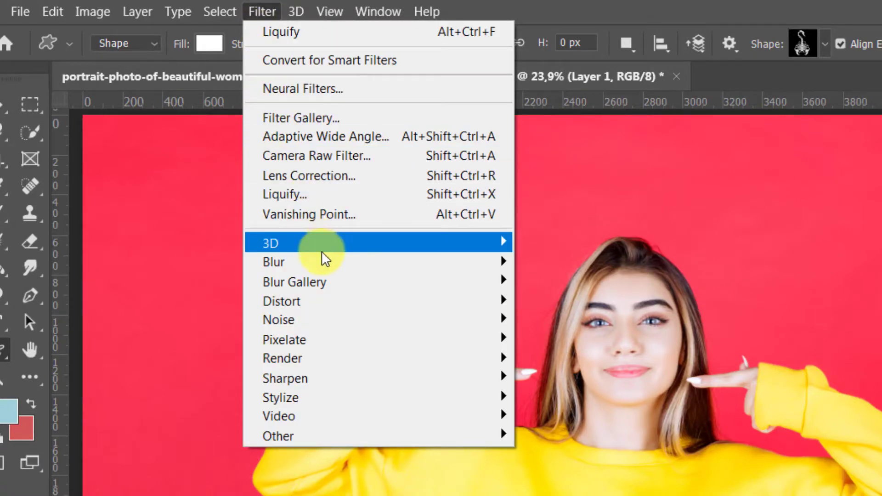
mouse_move(420, 264)
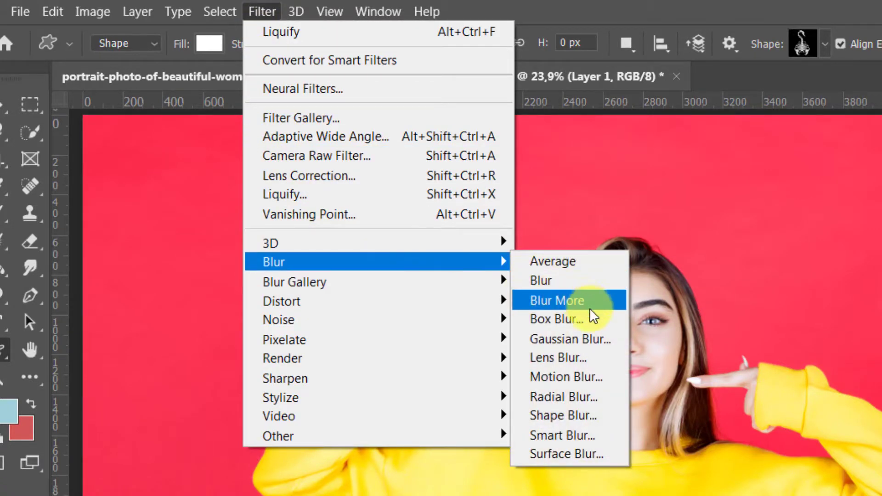
left_click(614, 339)
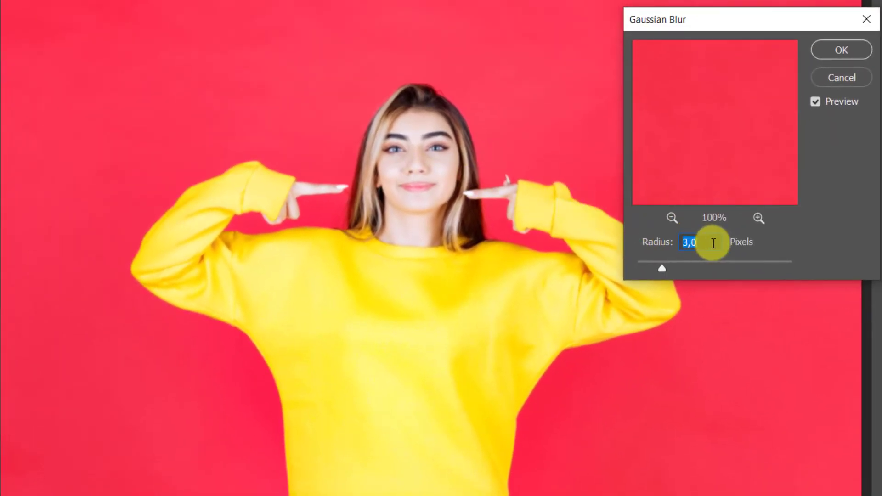
left_click(828, 49)
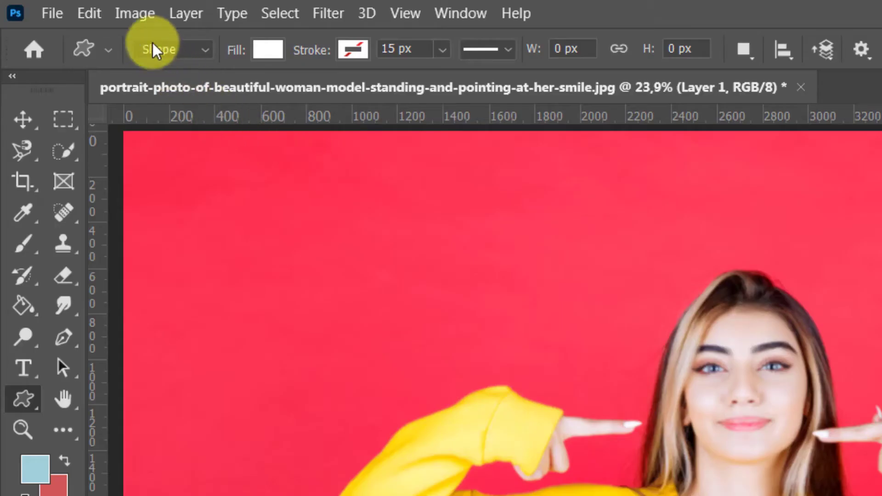
Step: Desaturate the blurred Layer 1 to turn it into a grayscale image
left_click(131, 13)
mouse_move(239, 78)
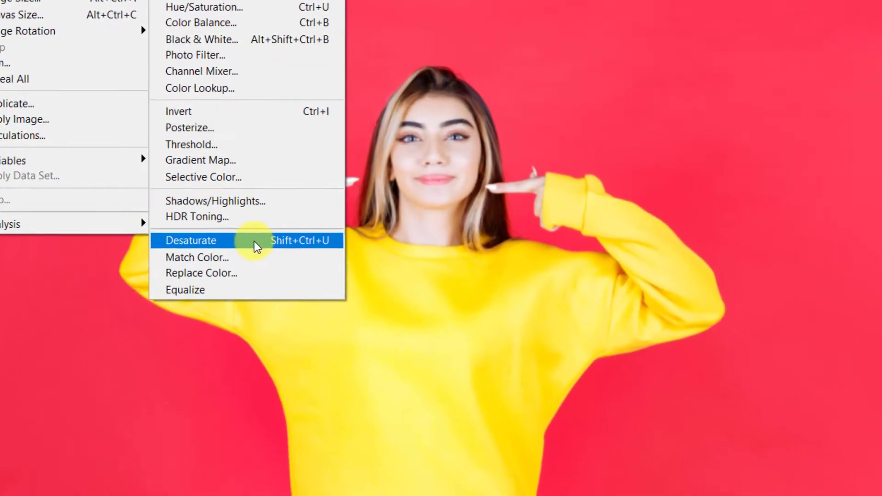
left_click(358, 371)
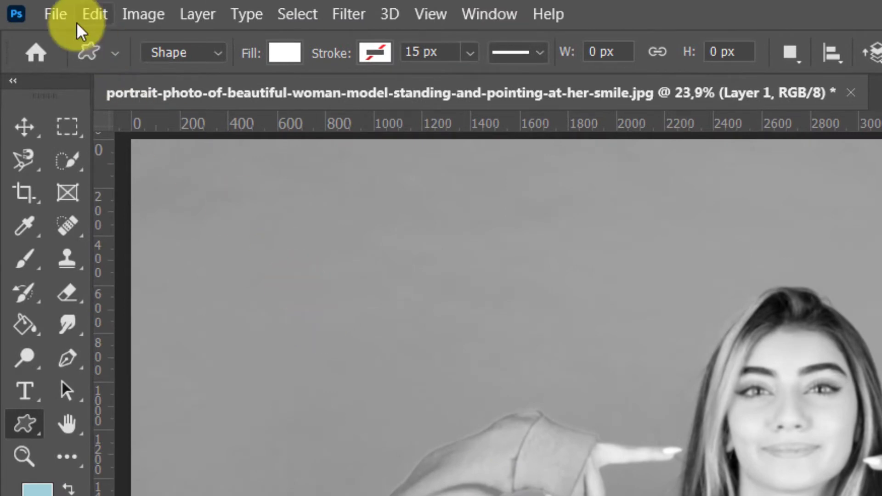
Step: Save the document on the computer as a Photoshop file named depth, and hide Layer 1
left_click(56, 15)
left_click(149, 305)
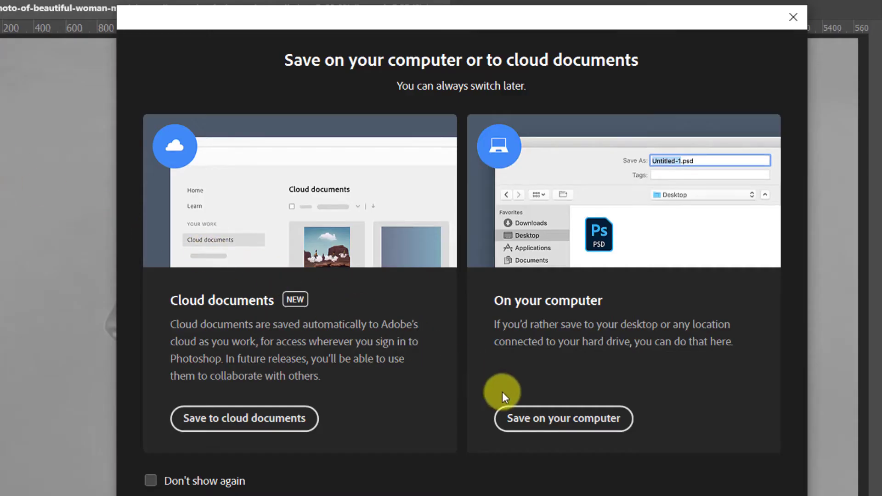
left_click(535, 425)
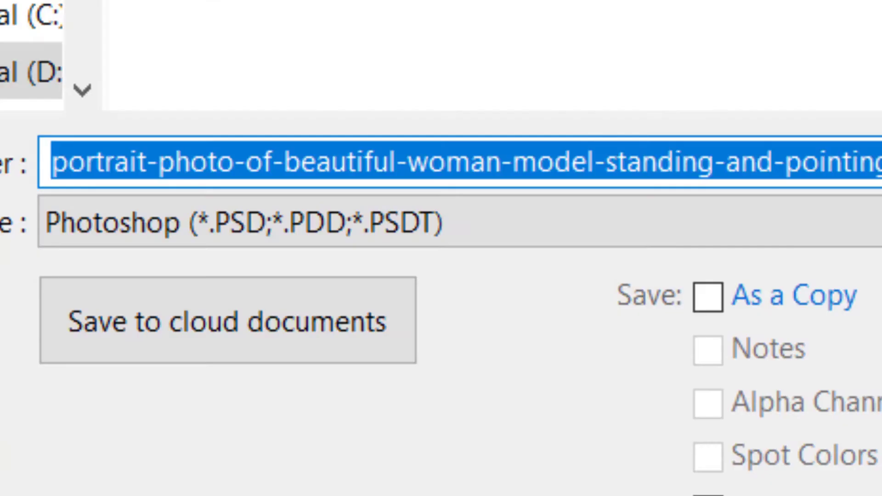
type("depth")
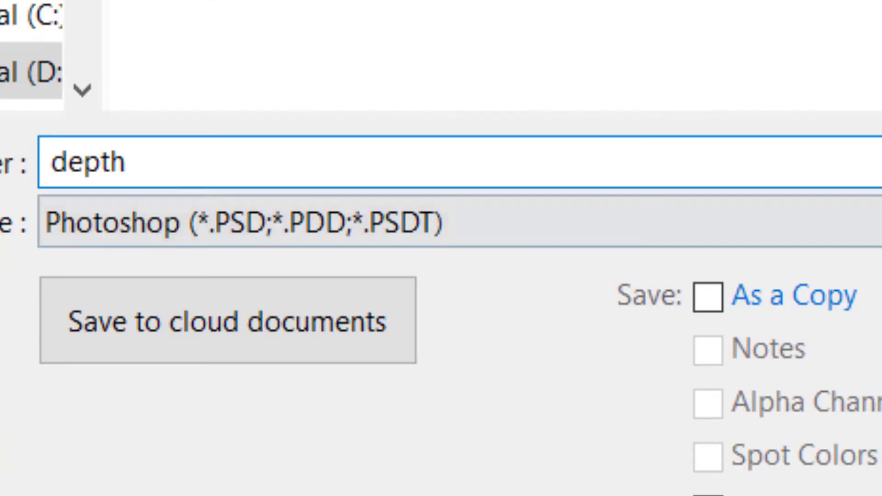
key("Return")
left_click(577, 140)
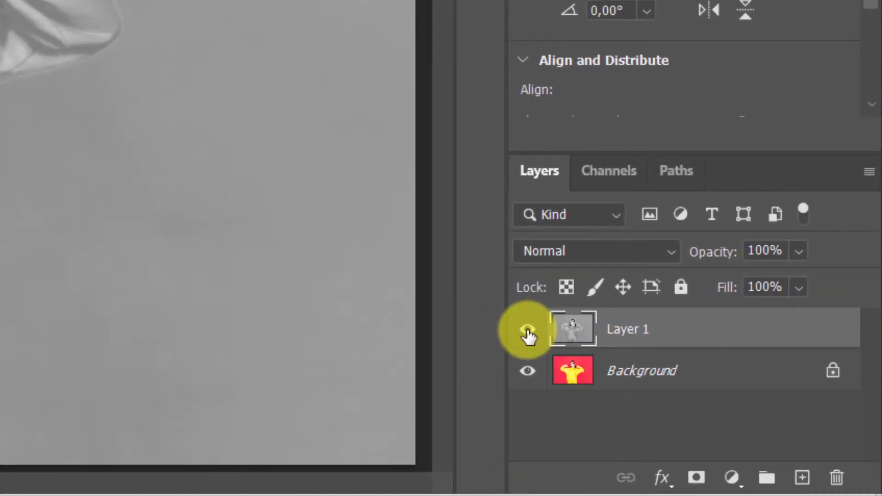
left_click(527, 331)
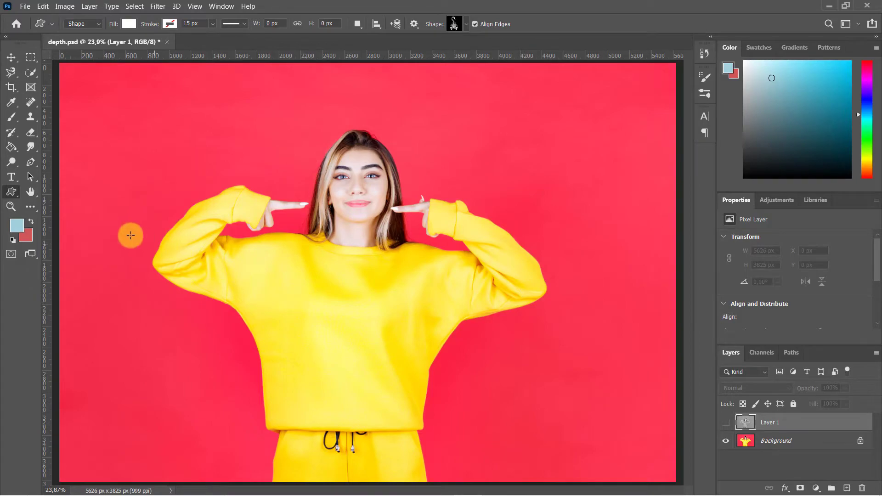
Step: Set up the Custom Shape tool with white fill and no stroke, choosing the scorpion from 8 Set - Inspired by Nature
right_click(15, 195)
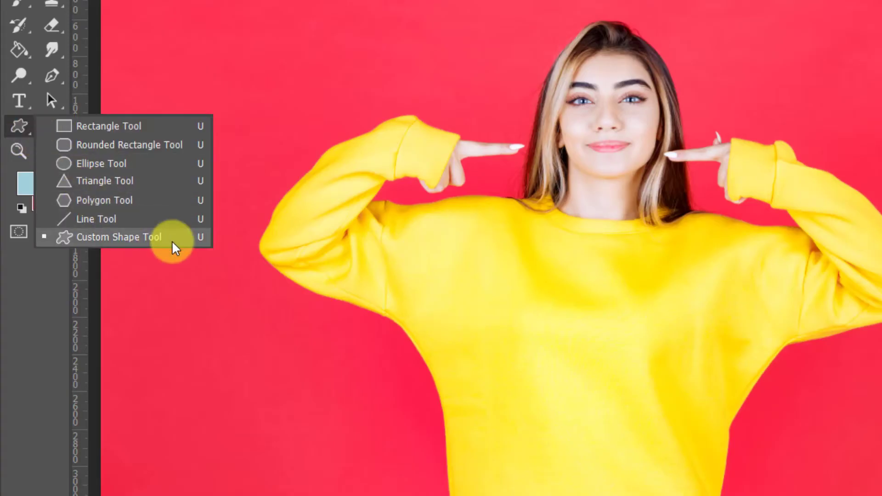
left_click(172, 241)
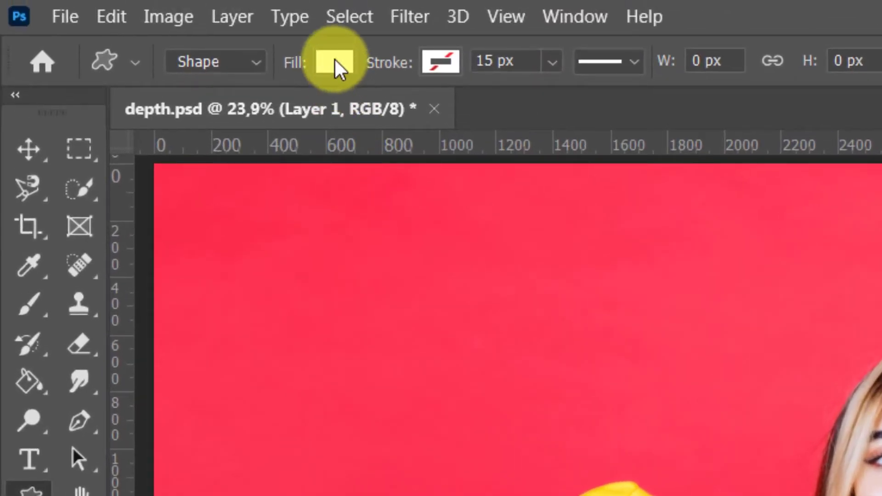
left_click(439, 64)
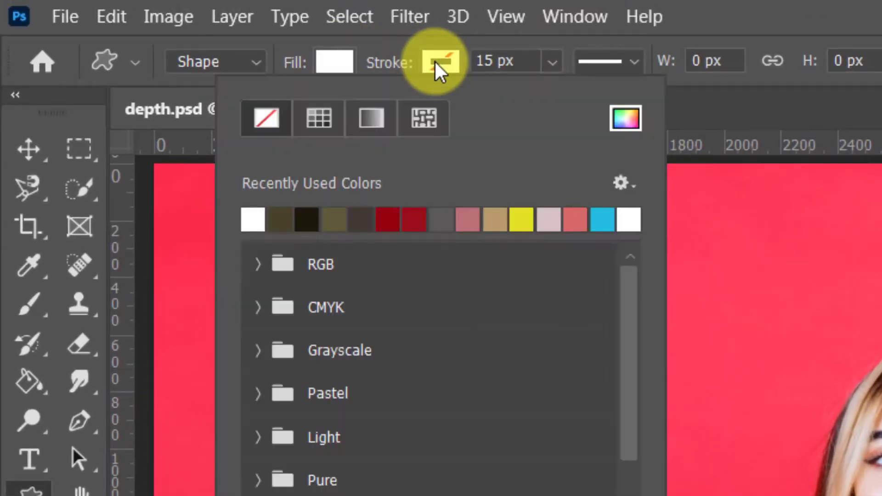
left_click(440, 64)
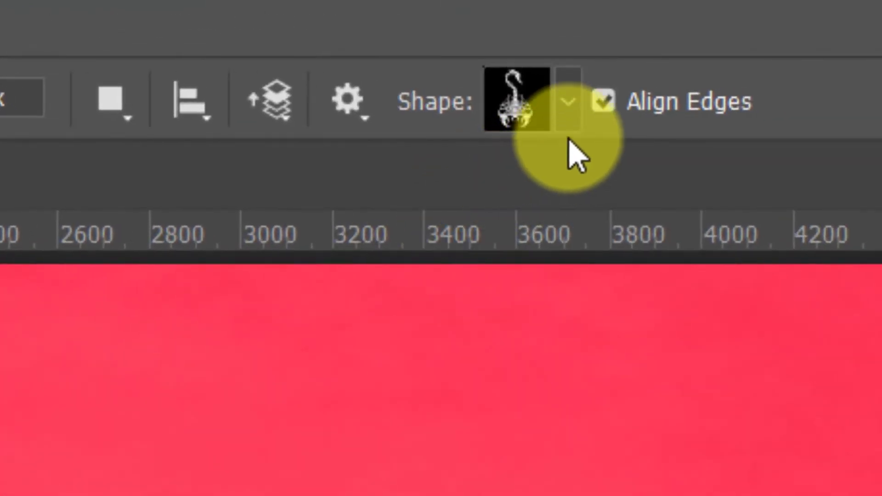
left_click(569, 110)
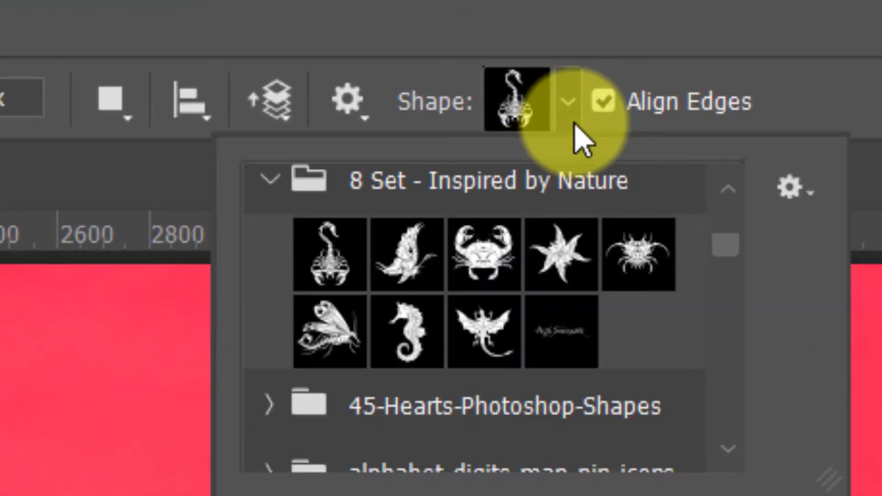
left_click(334, 271)
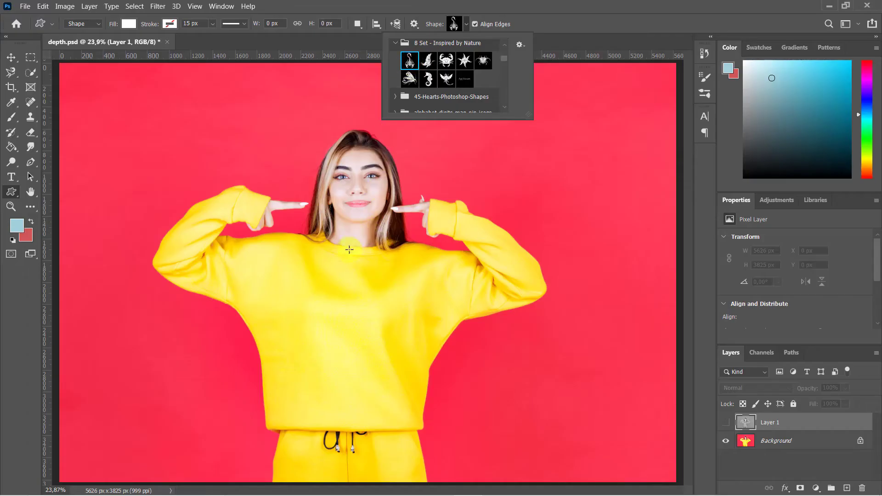
Step: Draw the scorpion about 723 by 1164 px on the sweater front and move it up to just below the neckline
left_click(298, 283)
left_click_drag(298, 282, 425, 410)
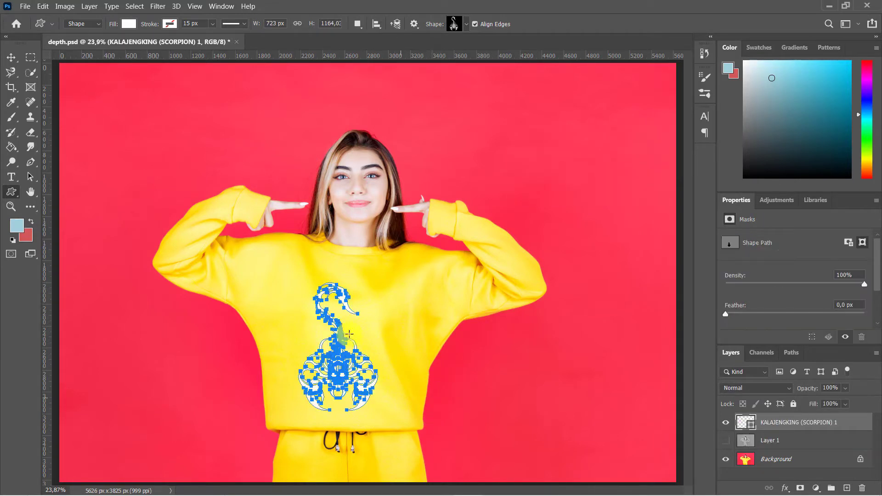
left_click(11, 57)
left_click_drag(345, 360, 350, 339)
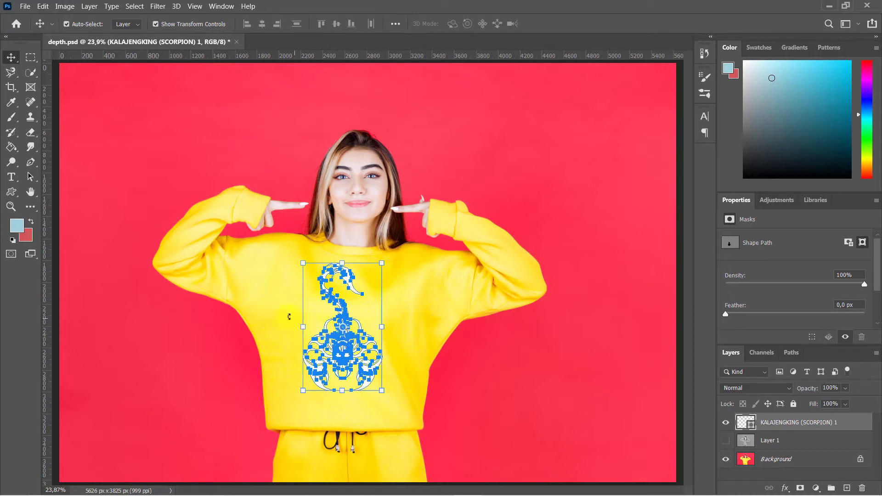
left_click(288, 317)
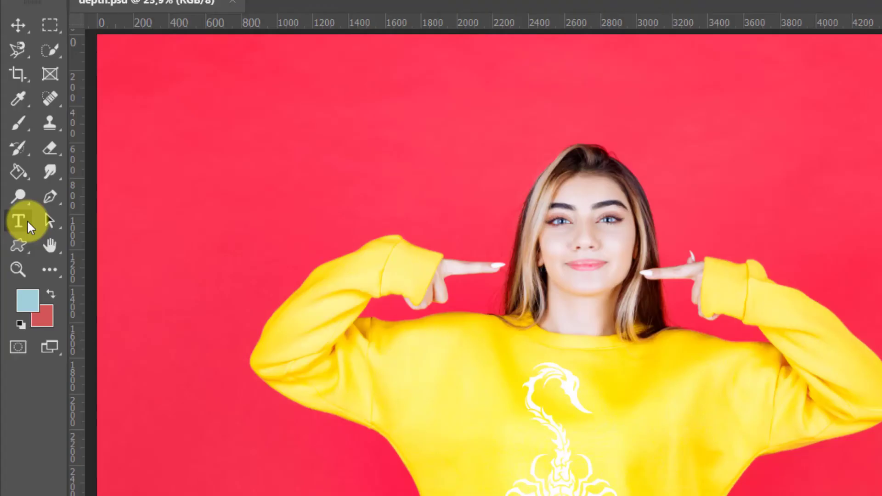
Step: Add the horizontal text "Scorpio" in black 72 pt Nougat Regular over the lower part of the sweater
right_click(11, 178)
left_click(42, 180)
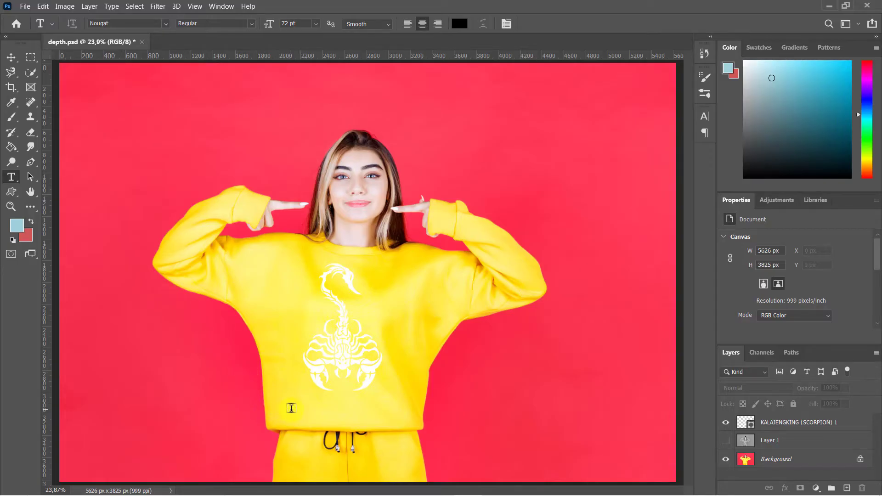
left_click(291, 408)
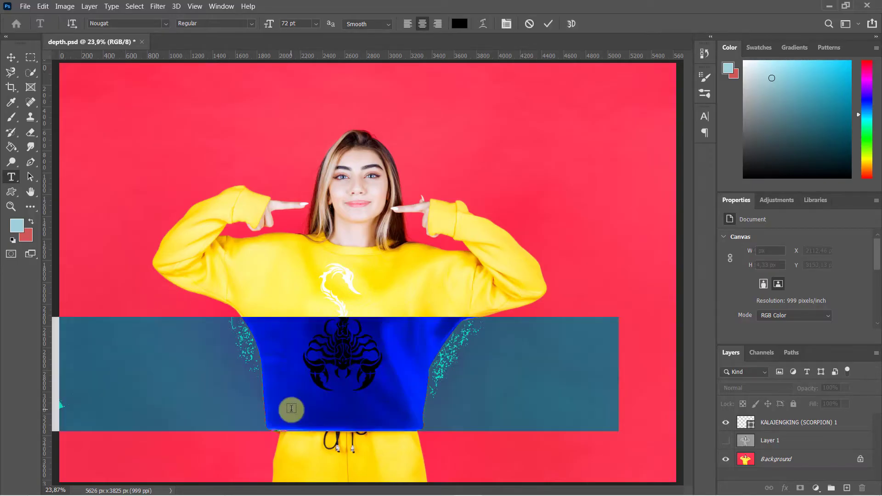
type("Scorpio")
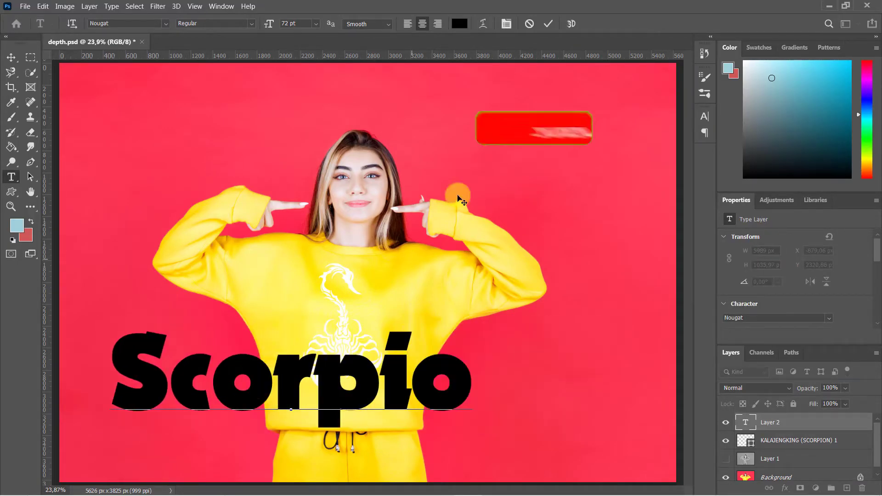
Step: Scale the Scorpio text to about 27% centred beneath the scorpion, and nudge the scorpion shape up slightly
left_click(11, 57)
key("ctrl+t")
left_click_drag(432, 361, 286, 426)
left_click_drag(286, 426, 364, 408)
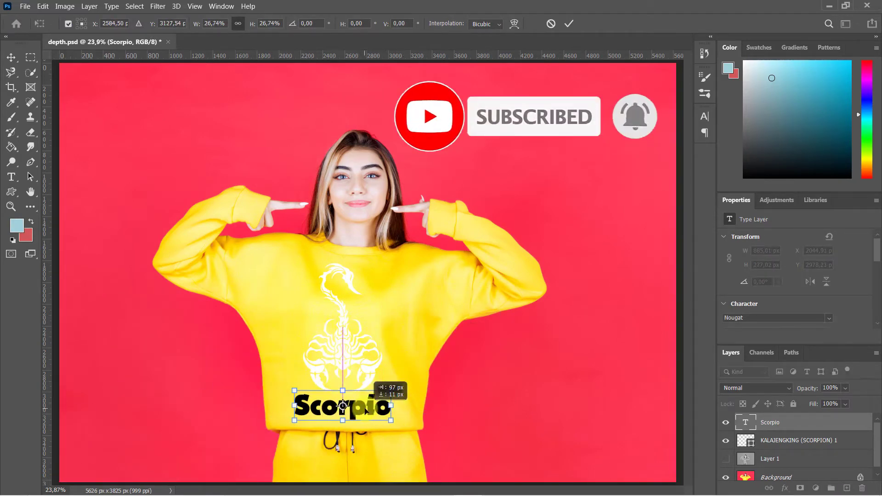
key("Return")
left_click_drag(348, 277, 346, 273)
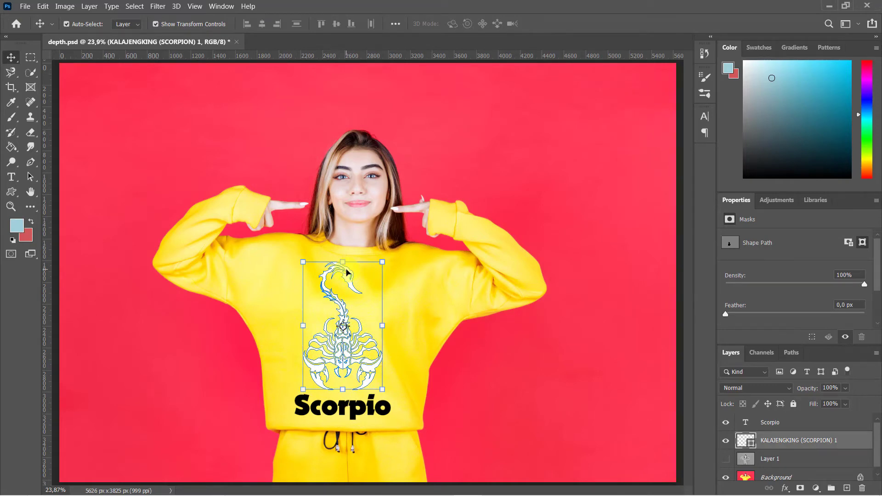
left_click(541, 265)
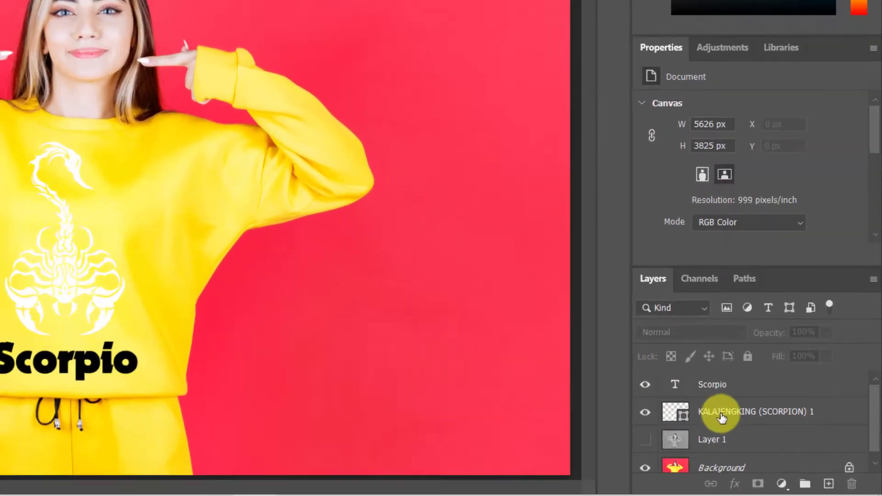
Step: Convert the scorpion shape layer and the Scorpio text layer together into one smart object
left_click(776, 441)
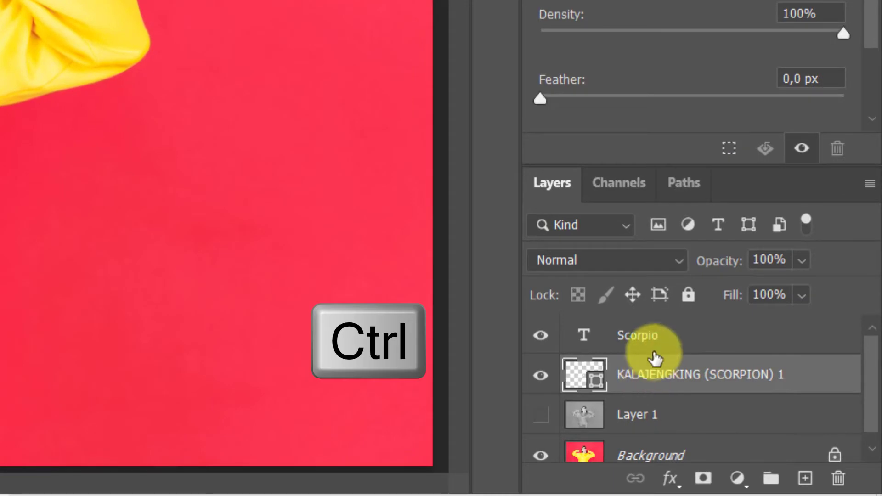
left_click(666, 342, "ctrl")
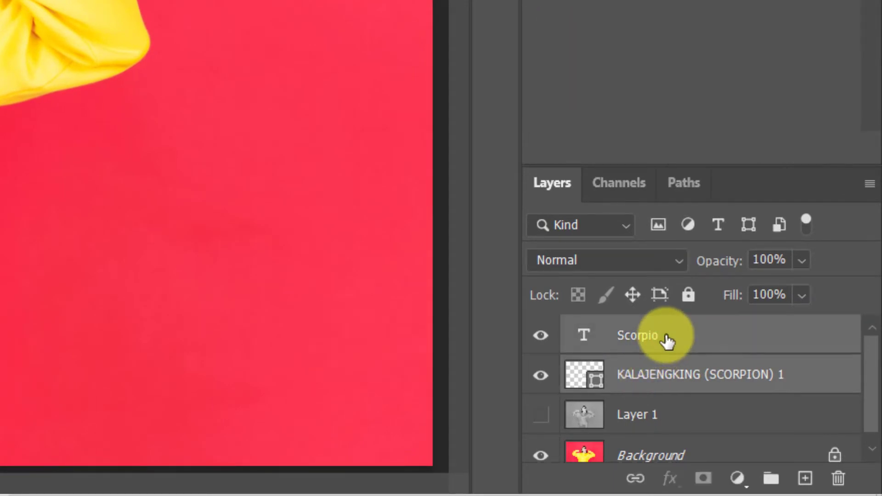
right_click(667, 341)
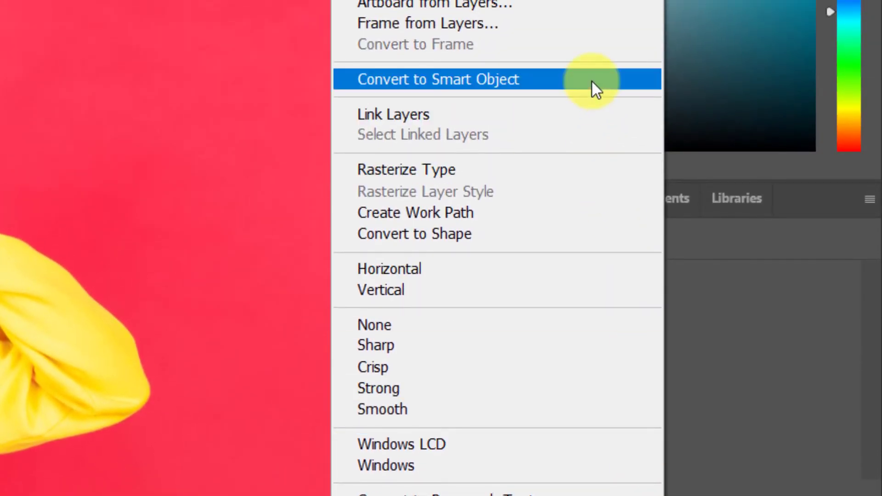
left_click(592, 83)
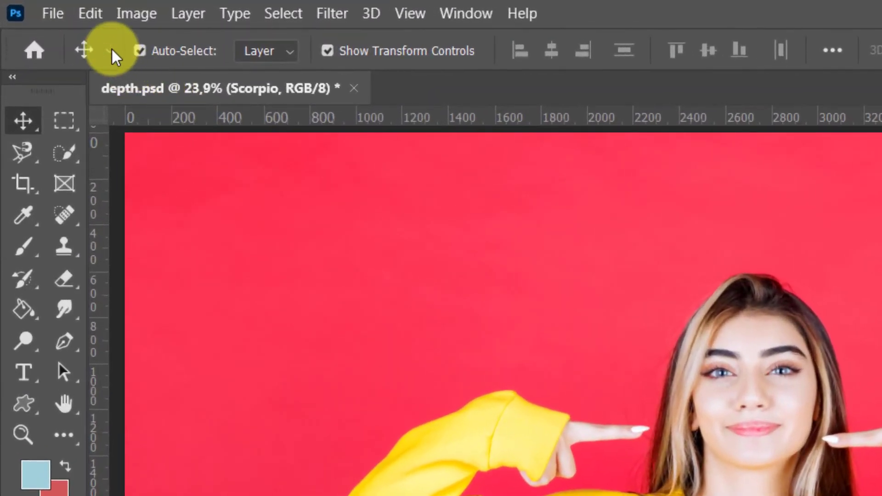
Step: Distort the Scorpio smart object by pulling its corners slightly so the design follows the slant of the sweater front
left_click(41, 7)
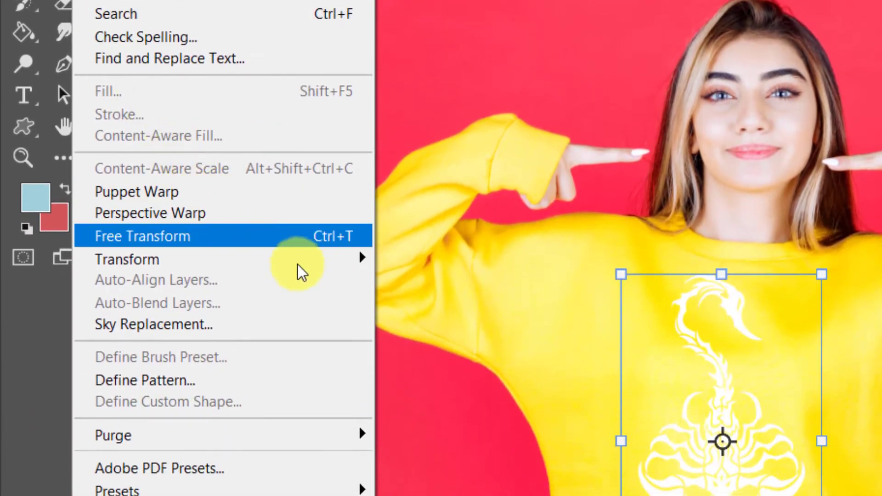
mouse_move(304, 272)
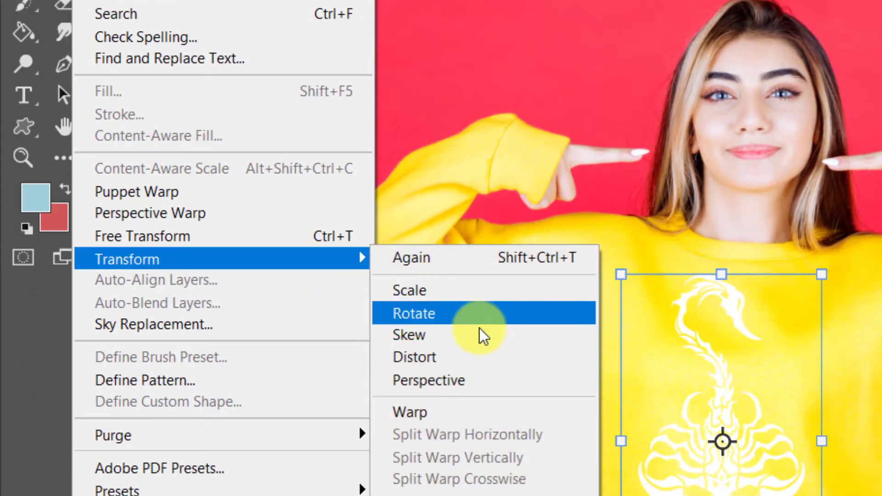
left_click(497, 365)
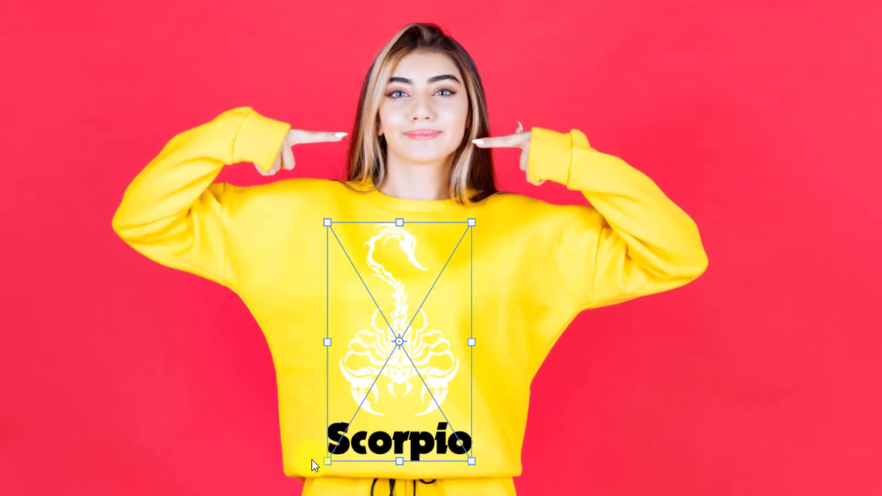
left_click_drag(326, 462, 331, 455)
left_click_drag(472, 223, 476, 216)
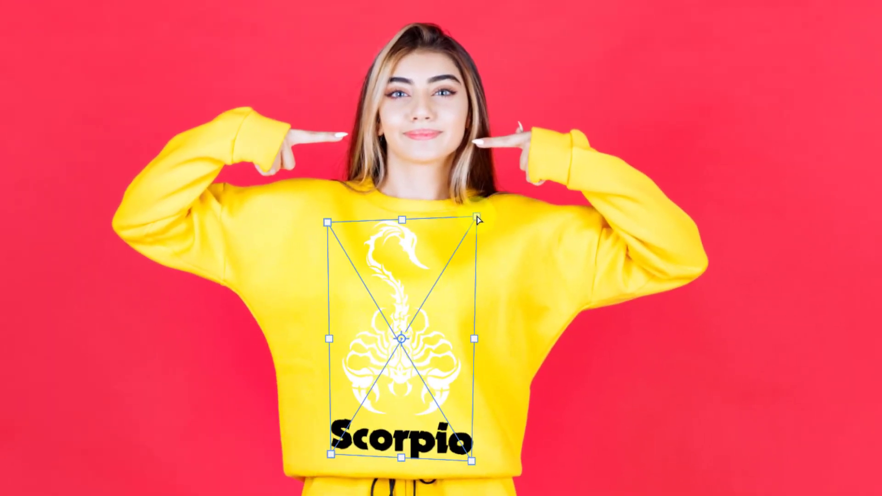
left_click_drag(471, 461, 471, 458)
left_click_drag(330, 455, 336, 454)
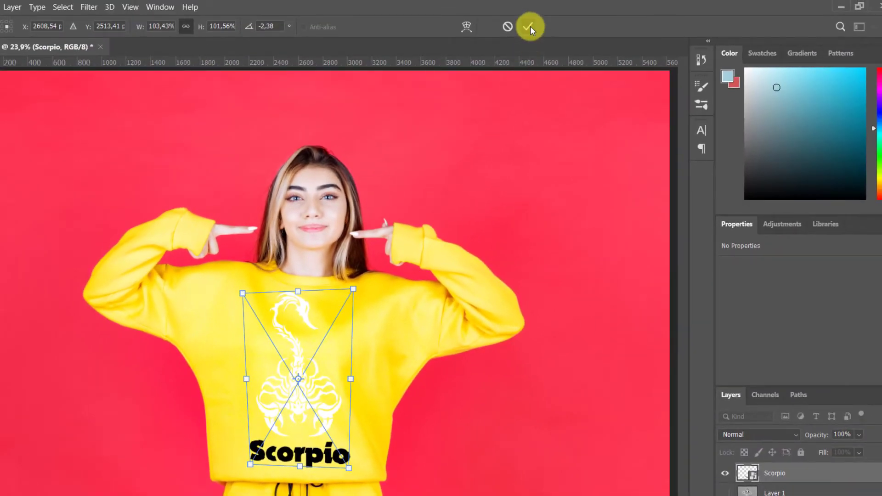
left_click(528, 26)
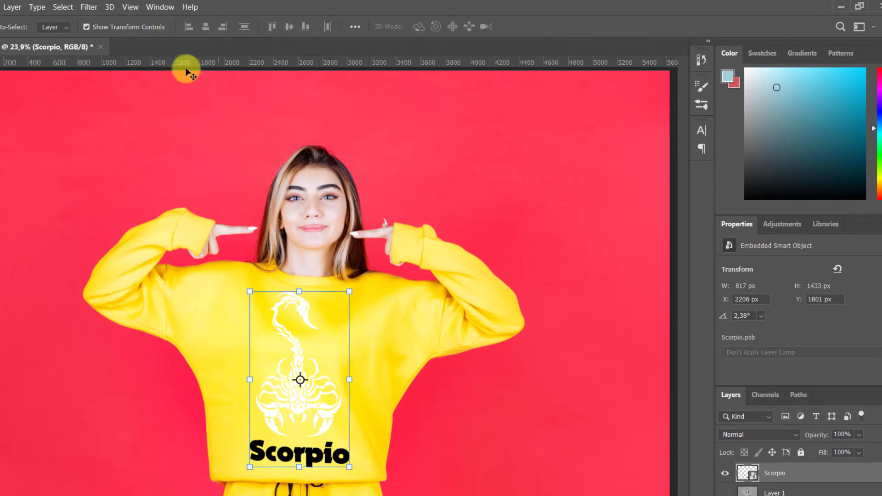
Step: Apply the Liquify filter to the Scorpio smart object, choosing the Pucker tool and after it the Bloat tool
left_click(89, 8)
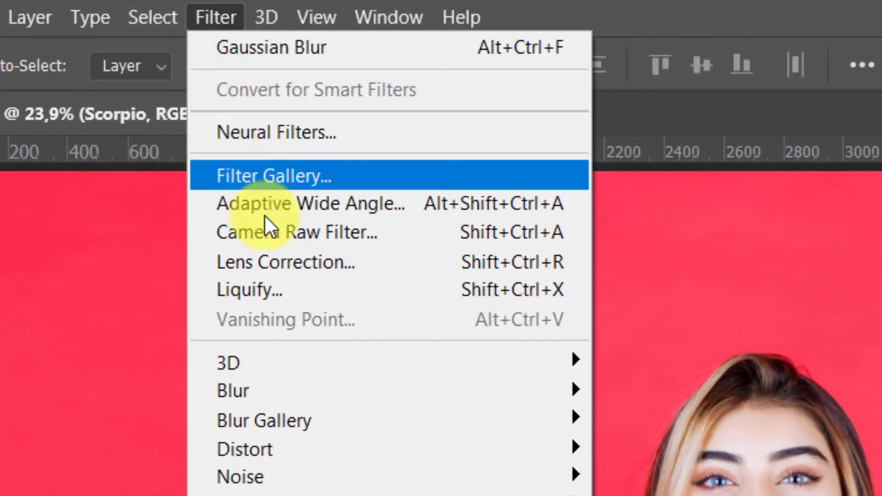
left_click(319, 294)
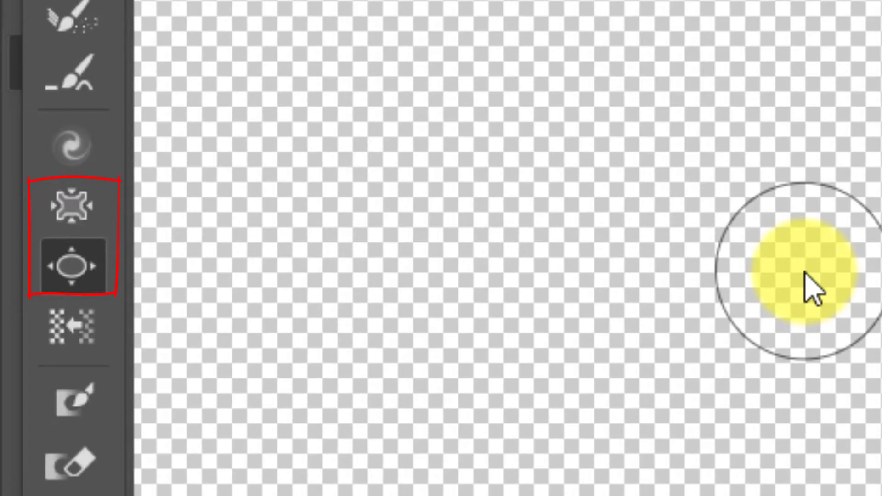
left_click(92, 211)
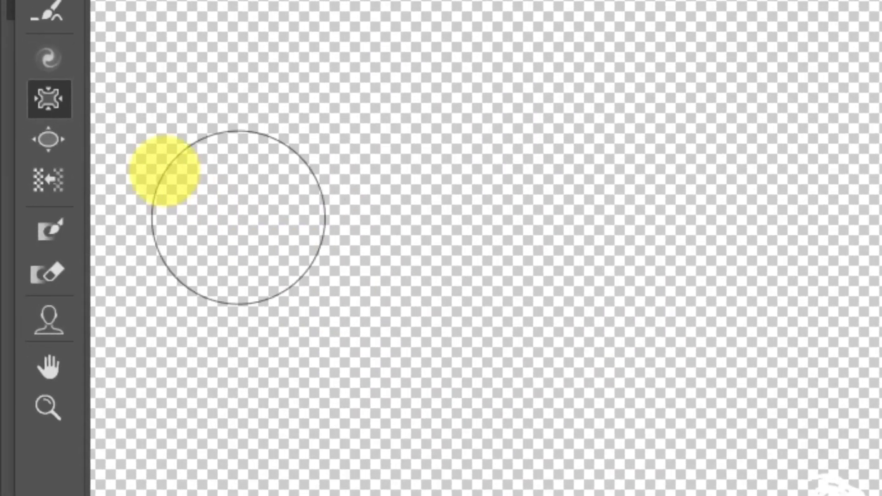
left_click(44, 139)
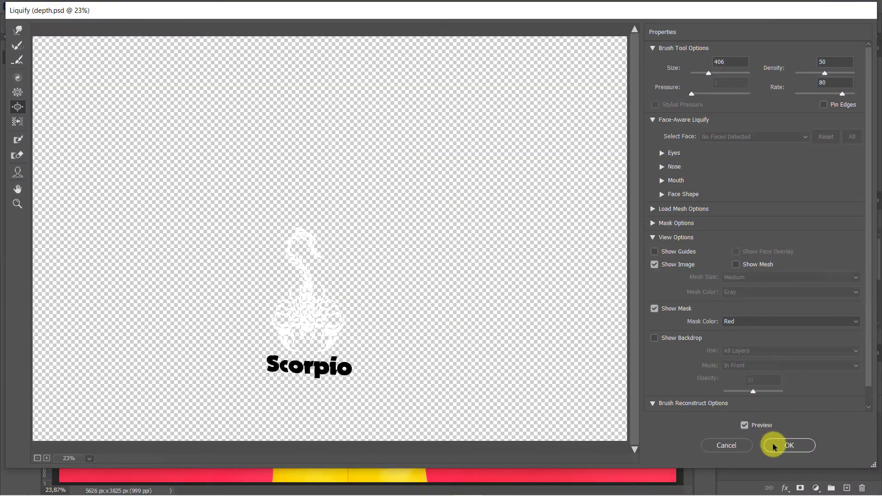
left_click(772, 445)
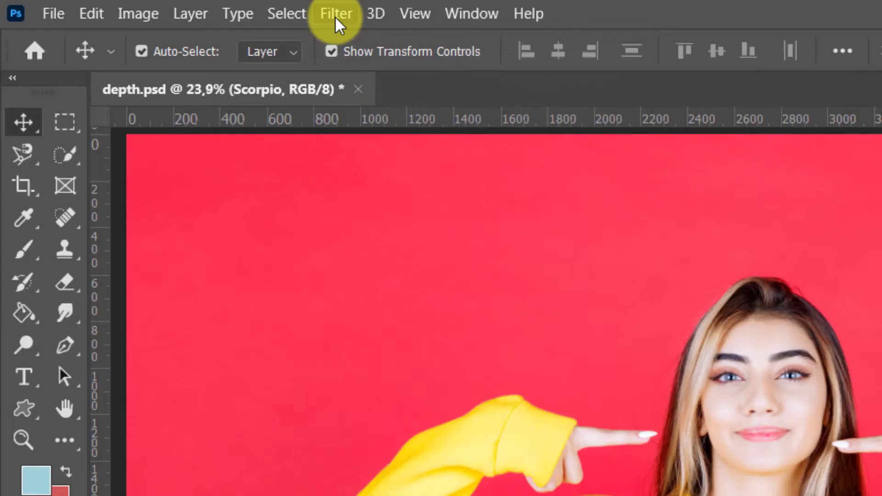
Step: Apply the Displace filter to the Scorpio smart object with horizontal and vertical scale 5, using depth.psd as the displacement map
left_click(158, 7)
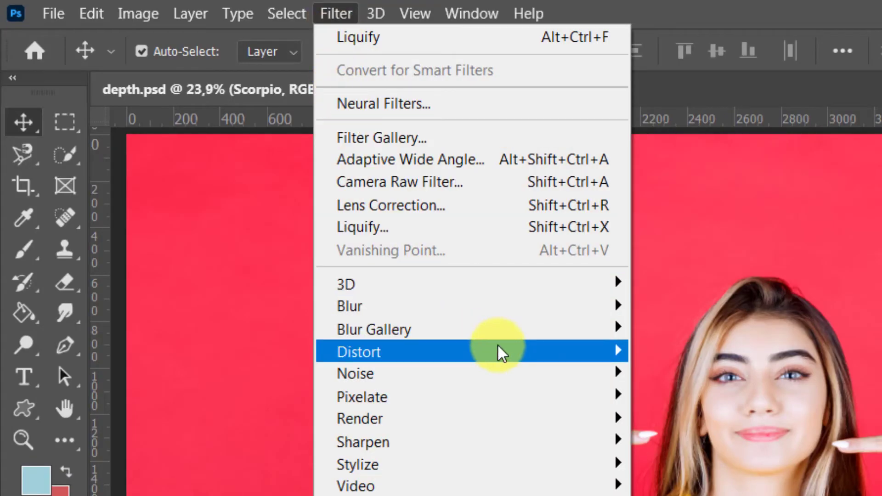
mouse_move(525, 357)
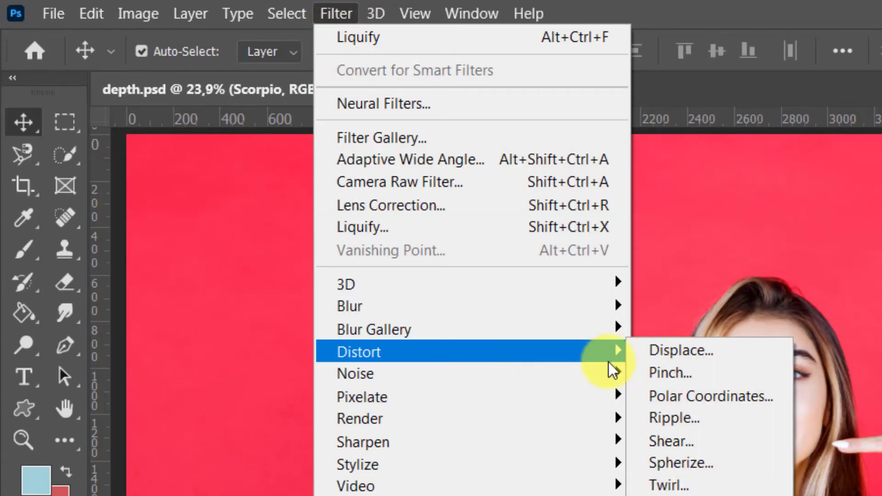
left_click(750, 350)
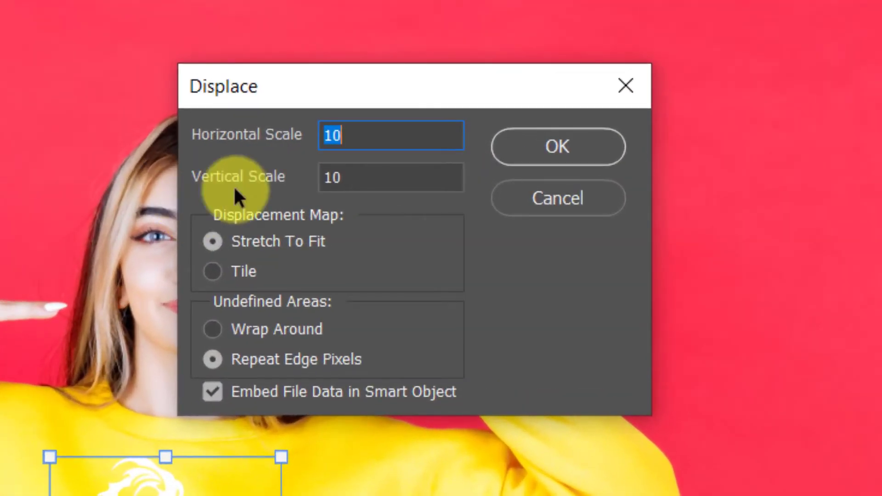
type("5")
key("Tab")
type("5")
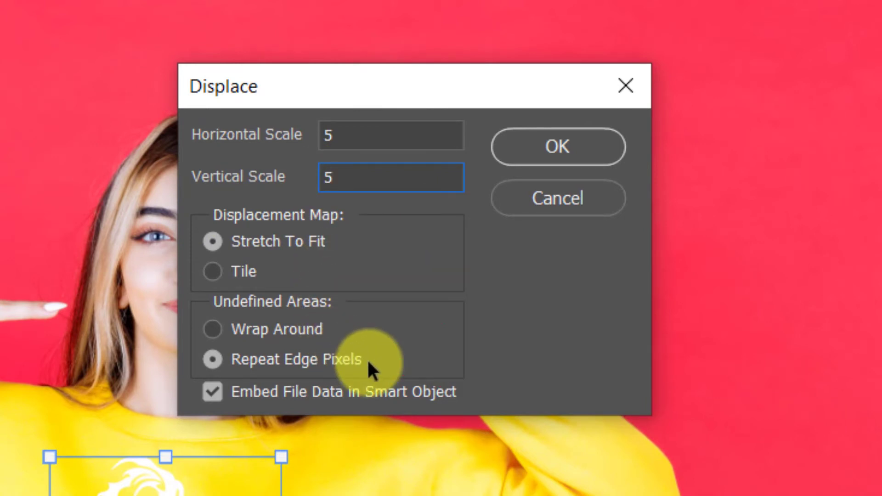
left_click(525, 150)
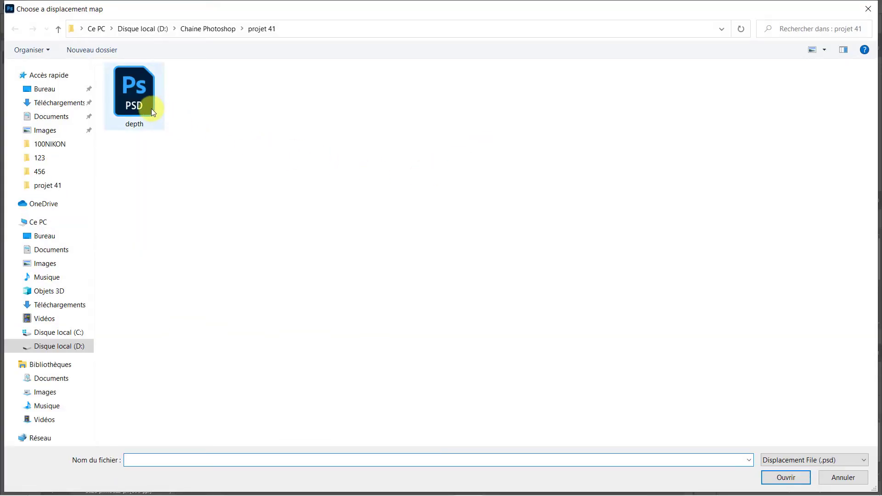
left_click(152, 112)
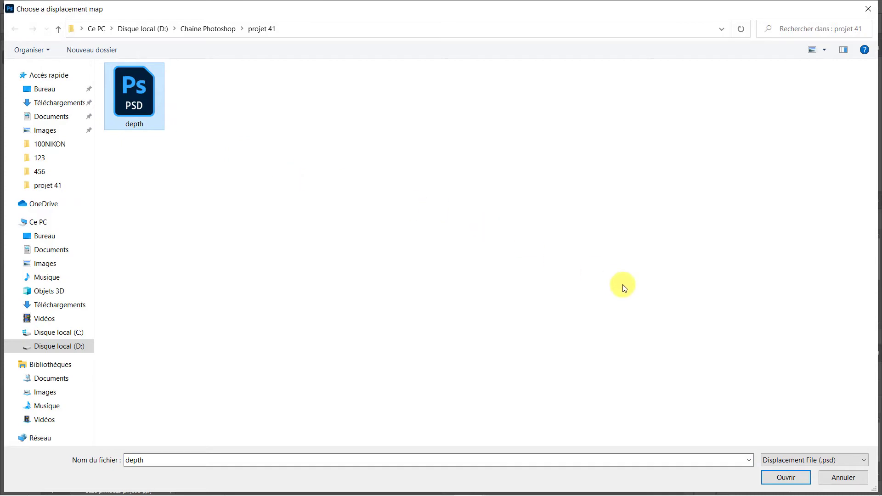
left_click(785, 478)
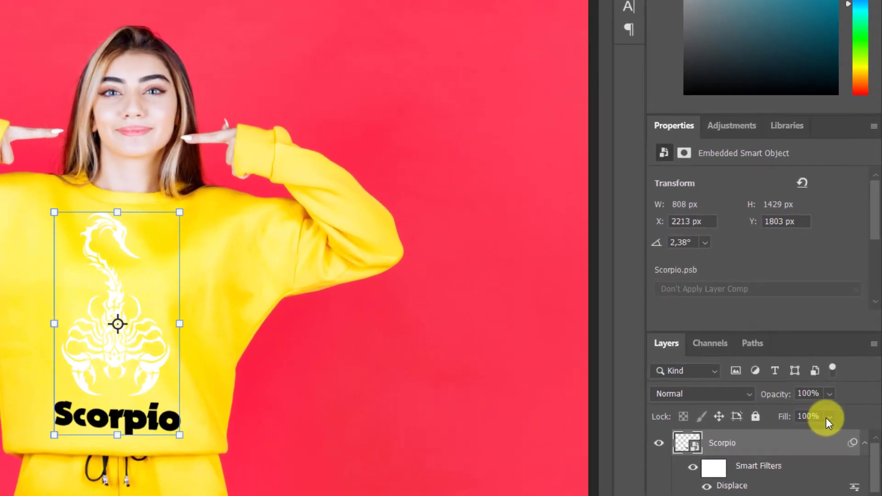
Step: Reduce the Scorpio layer's fill to 0%
left_click(845, 403)
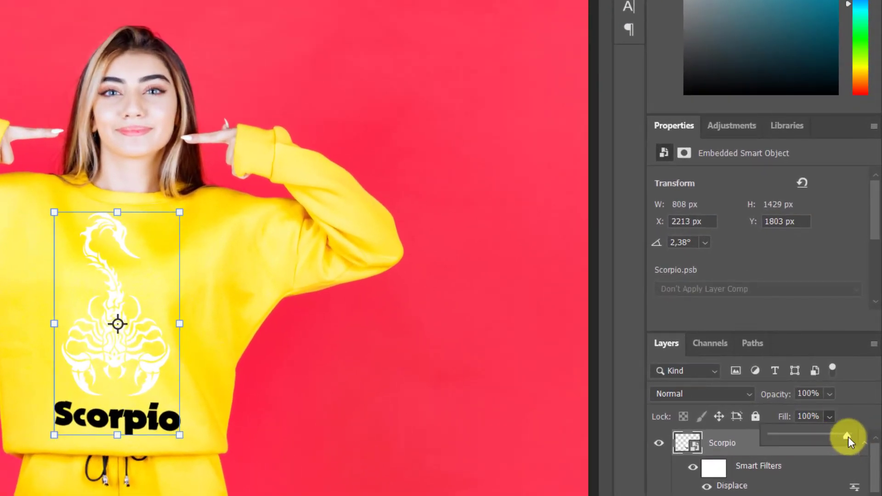
left_click_drag(770, 434, 768, 434)
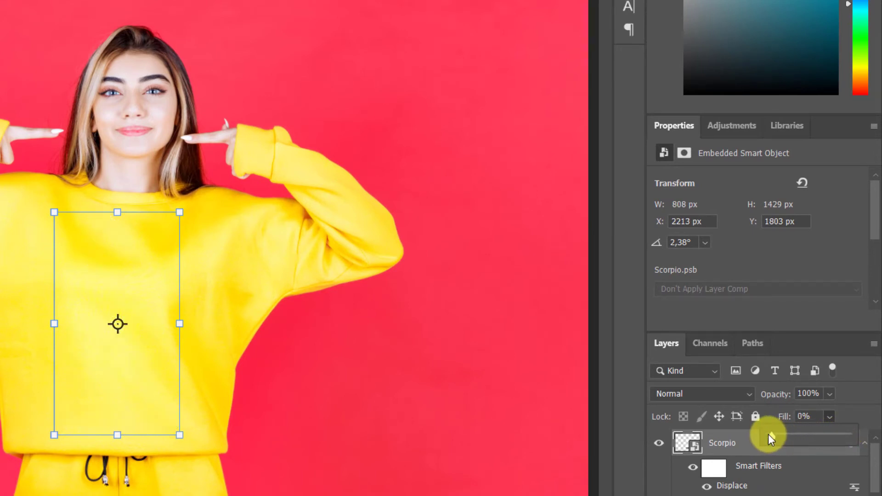
left_click(829, 416)
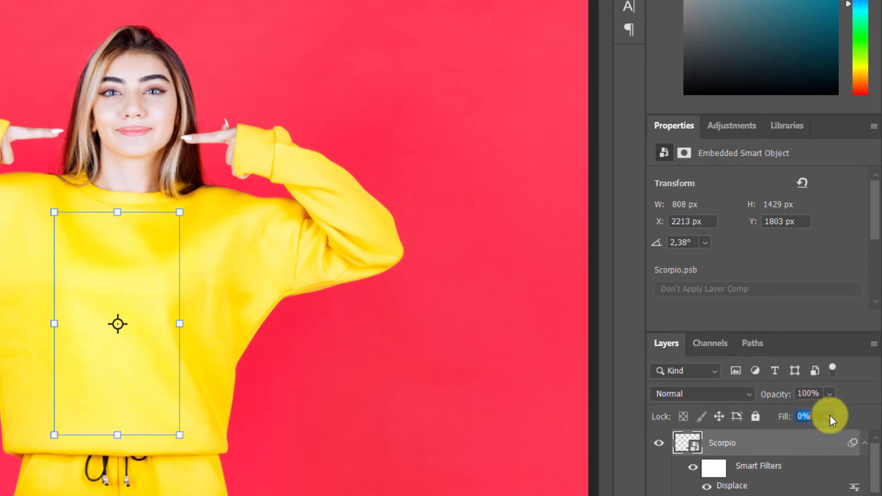
Step: Add a Color Overlay effect to the Scorpio layer in Linear Burn blend mode
right_click(804, 447)
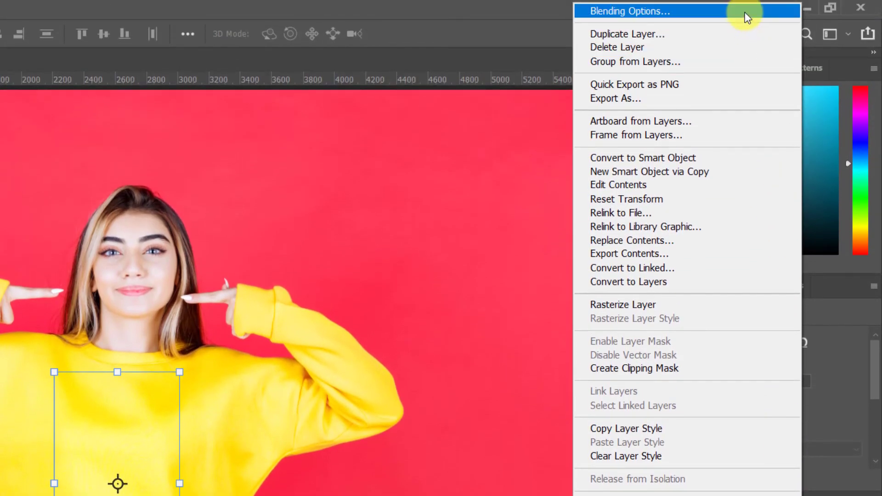
left_click(745, 12)
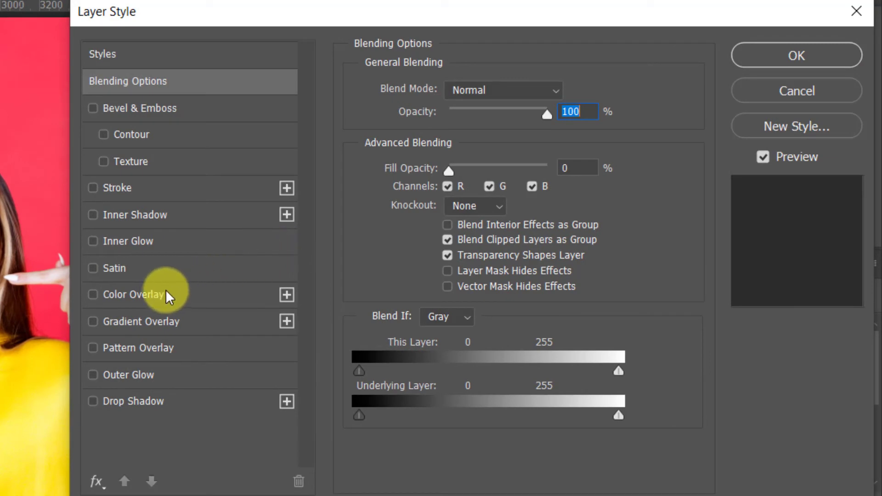
left_click(162, 292)
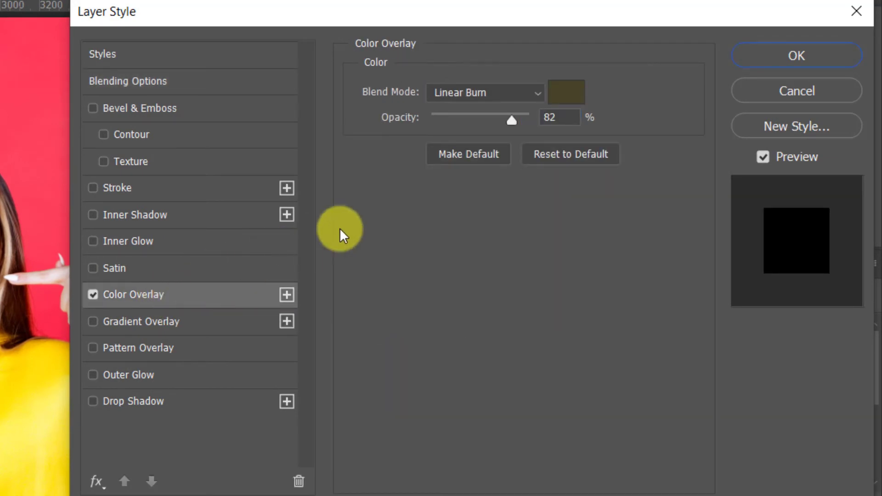
left_click(534, 94)
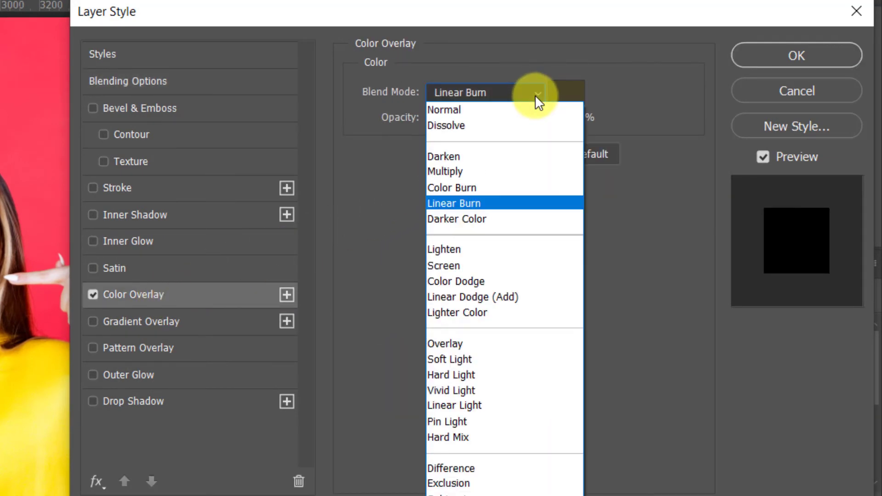
left_click(529, 204)
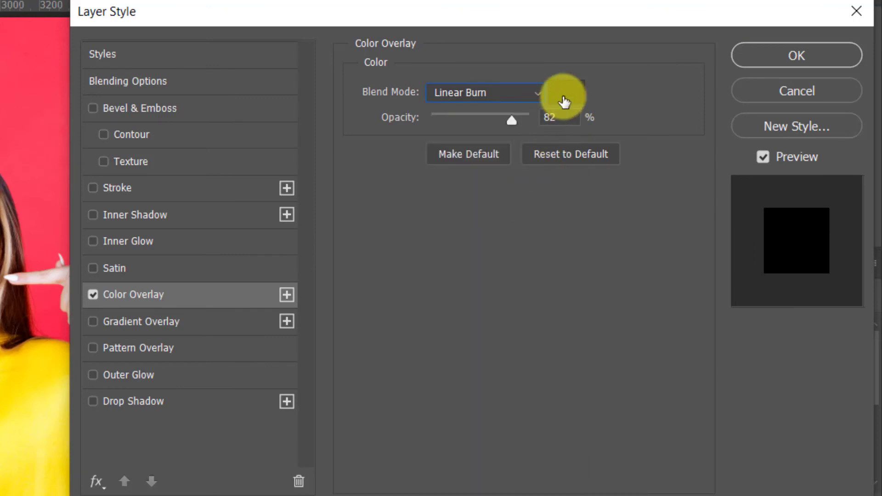
Step: Set the overlay color to near-black 0a0901 and apply the layer style
left_click(563, 98)
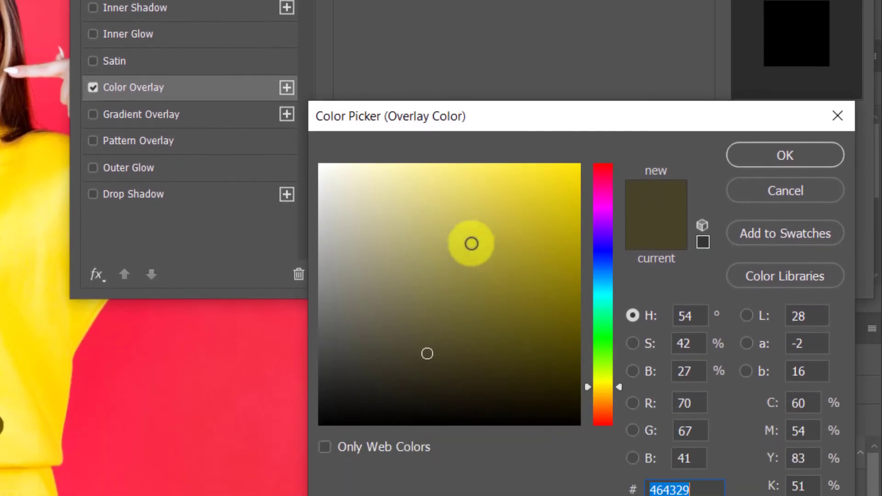
mouse_move(502, 270)
left_mouse_down()
mouse_move(470, 268)
mouse_move(521, 378)
mouse_move(545, 406)
mouse_move(552, 397)
left_mouse_up()
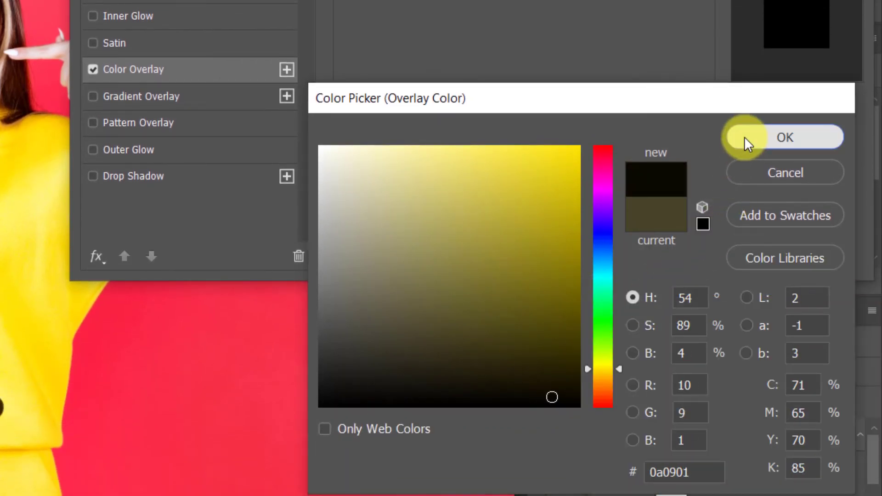
left_click(747, 140)
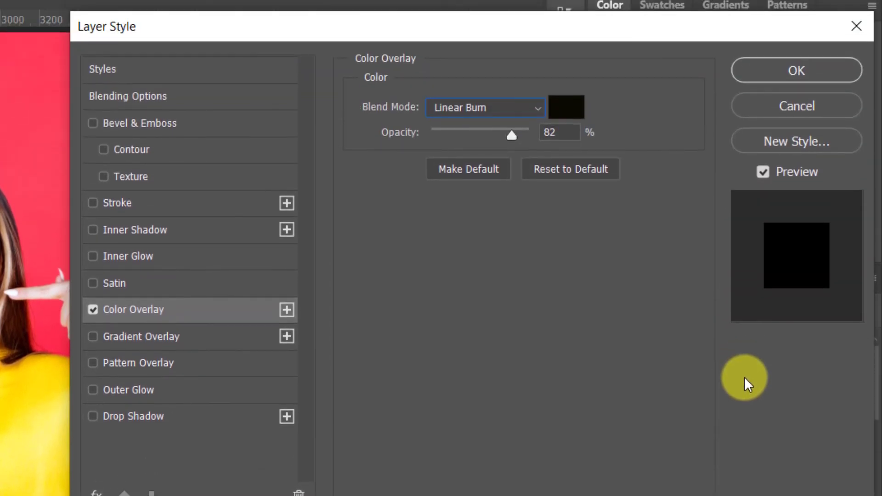
left_click(763, 73)
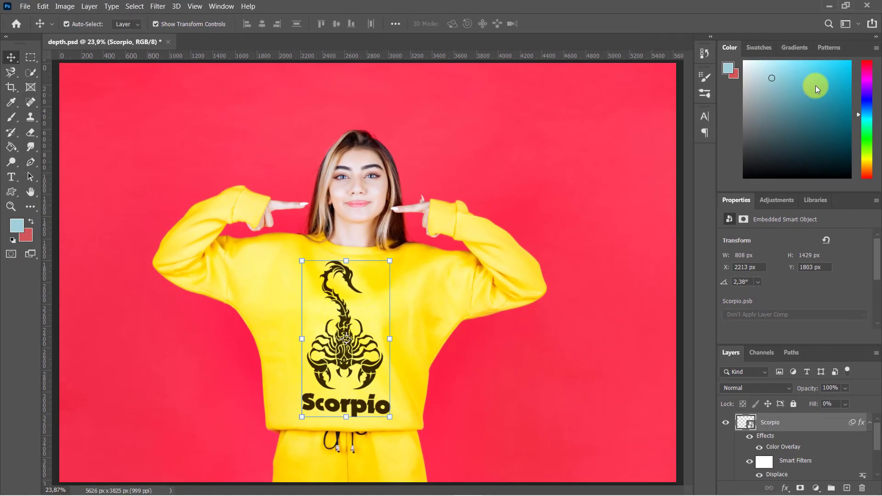